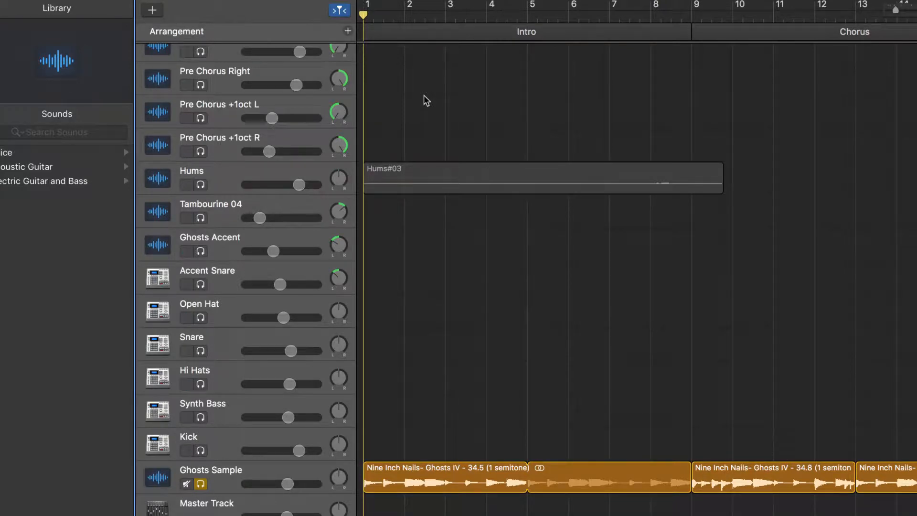
Play back the soloed Ghosts Sample track from the start of the Intro and stop it.
key("space")
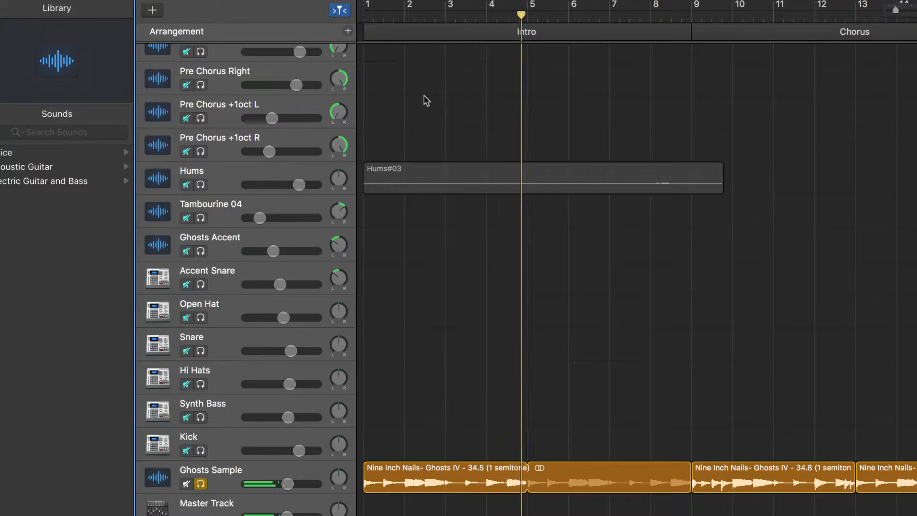
left_click(690, 20)
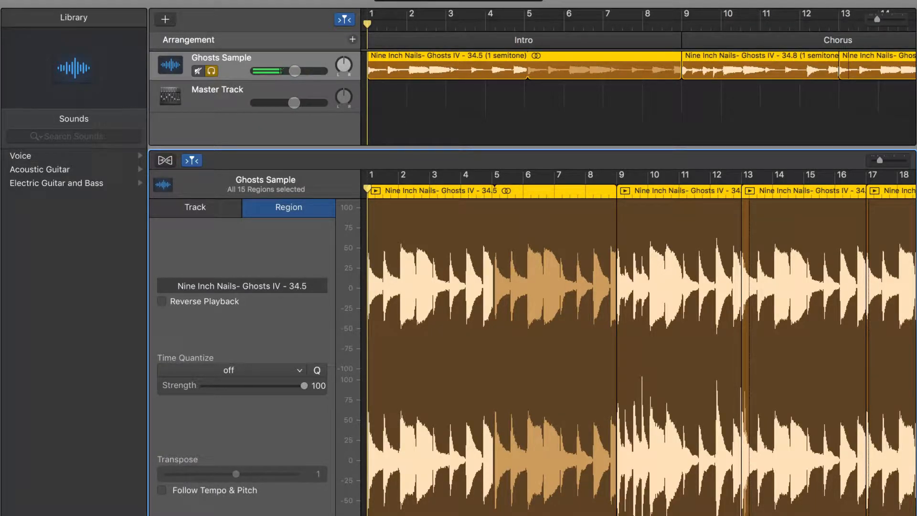
key("space")
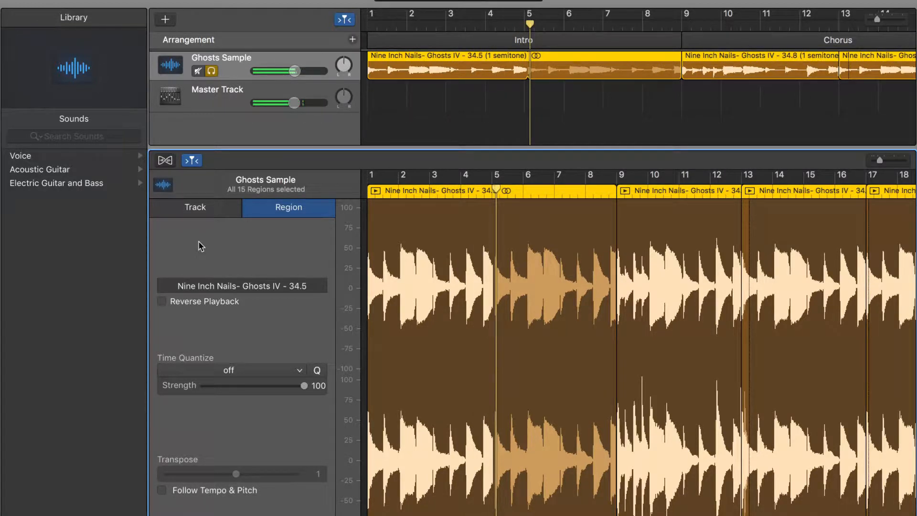
Enable Flex on the Ghosts Sample track in the track inspector.
left_click(218, 219)
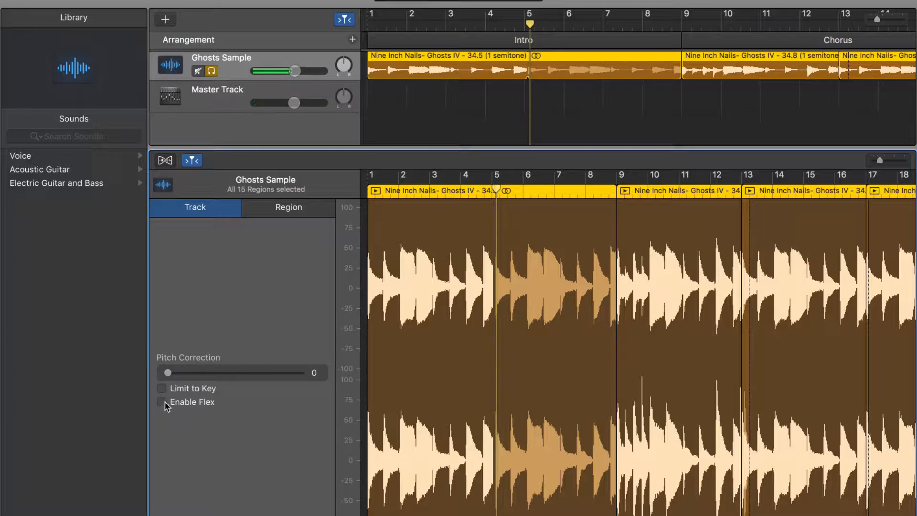
left_click(161, 402)
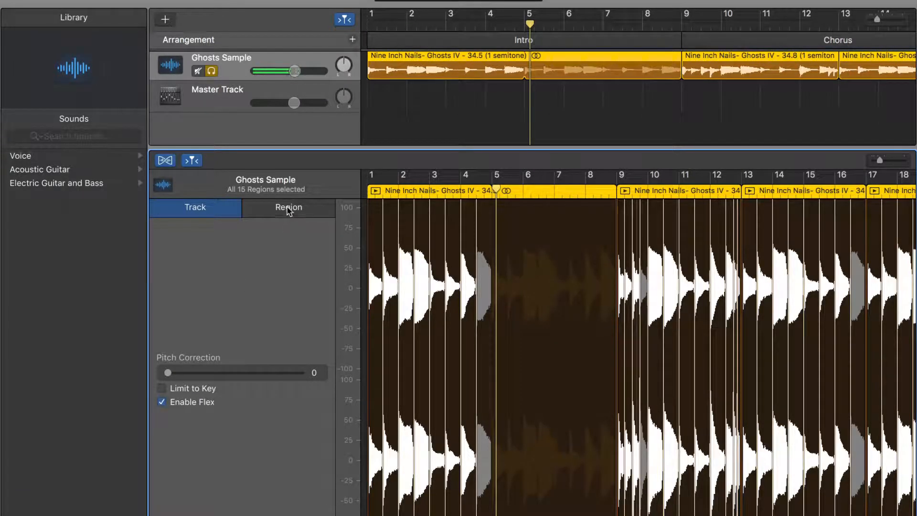
Zoom into the sample waveform, open the region settings and play the flexed sample.
scroll(426, 277, "up", 5)
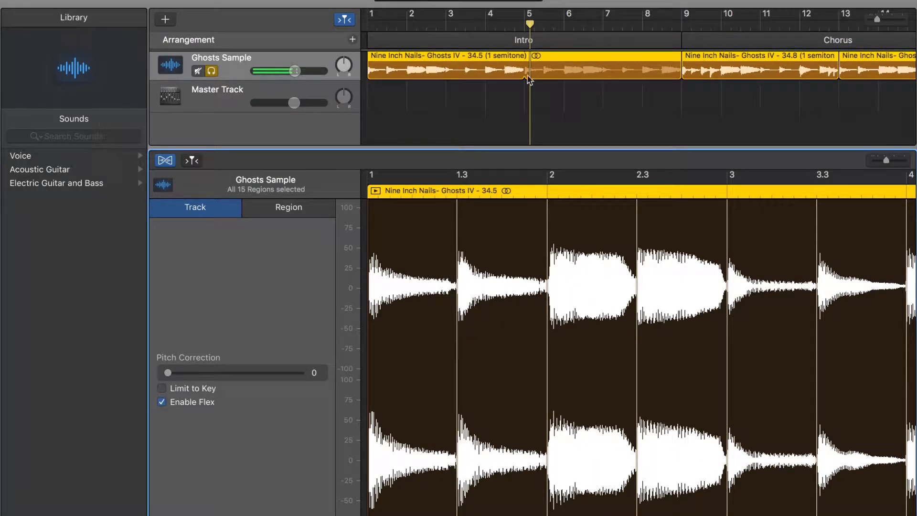
left_click(285, 205)
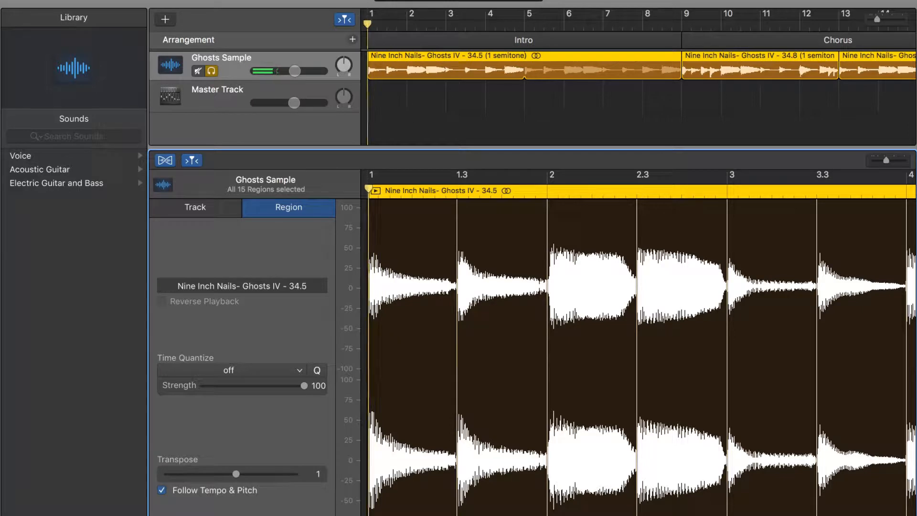
key("space")
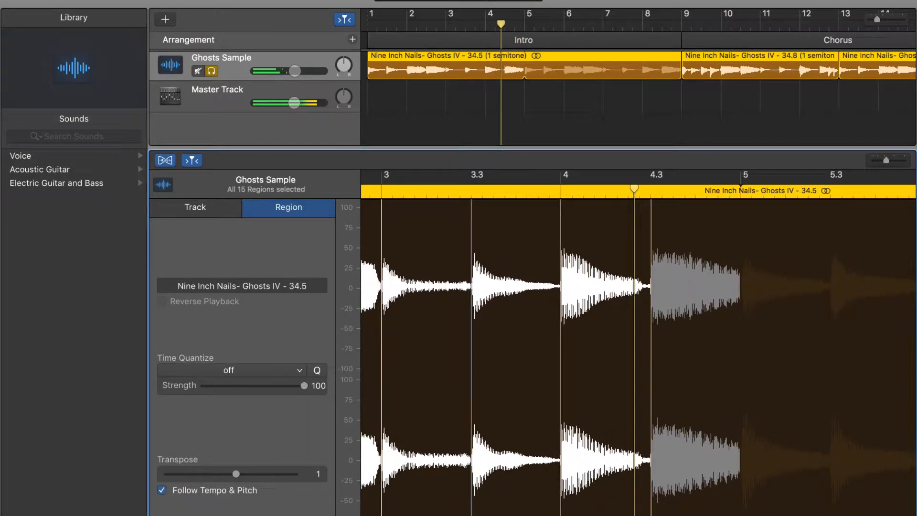
key("space")
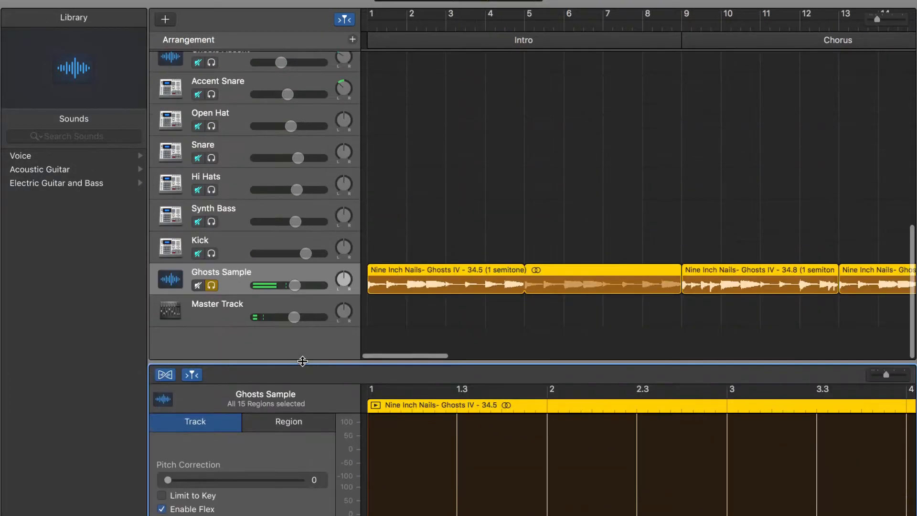
Turn Flex off and play the sample from bar 9 to compare.
left_click(688, 19)
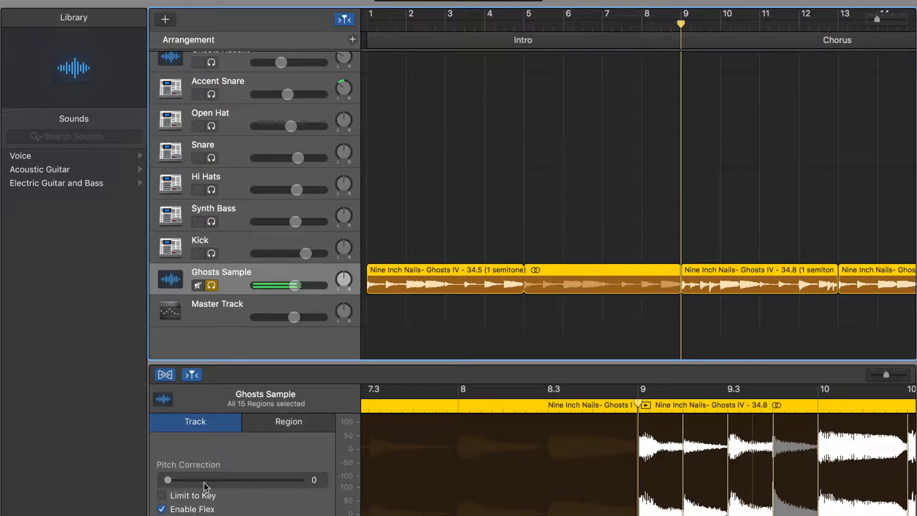
left_click(162, 508)
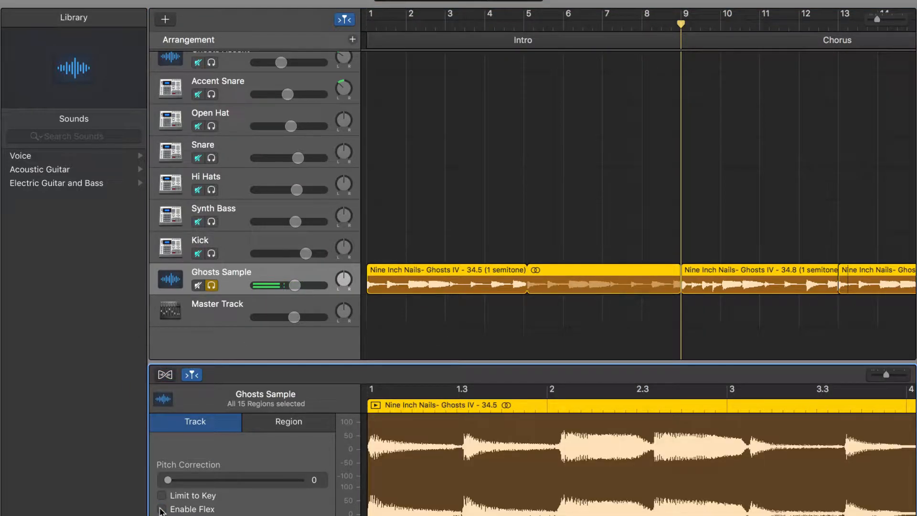
key("space")
left_click_drag(307, 362, 306, 271)
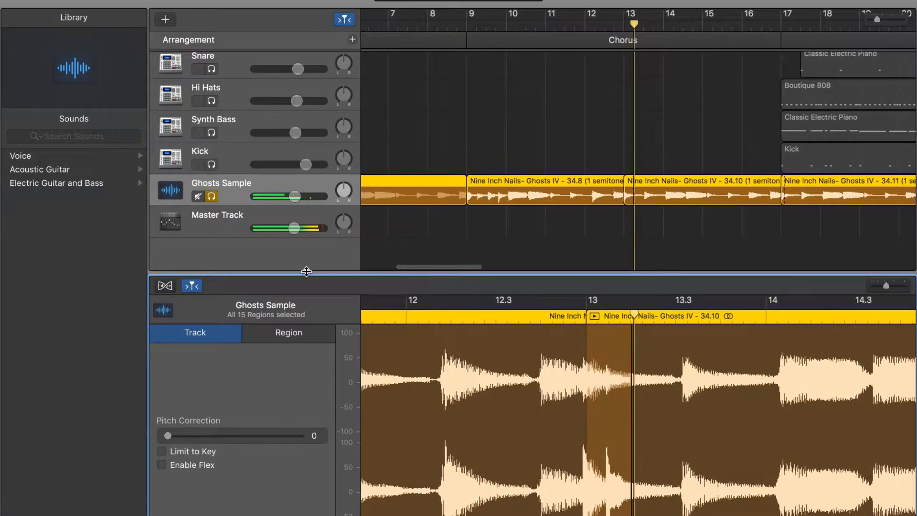
Re-enable Flex on the Ghosts Sample track and move the playhead to bar 13.
left_click(168, 467)
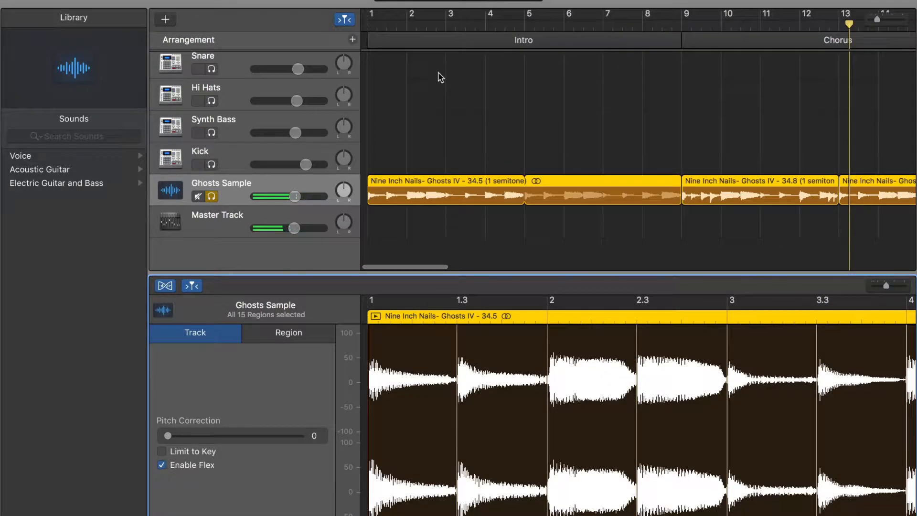
left_click(679, 27)
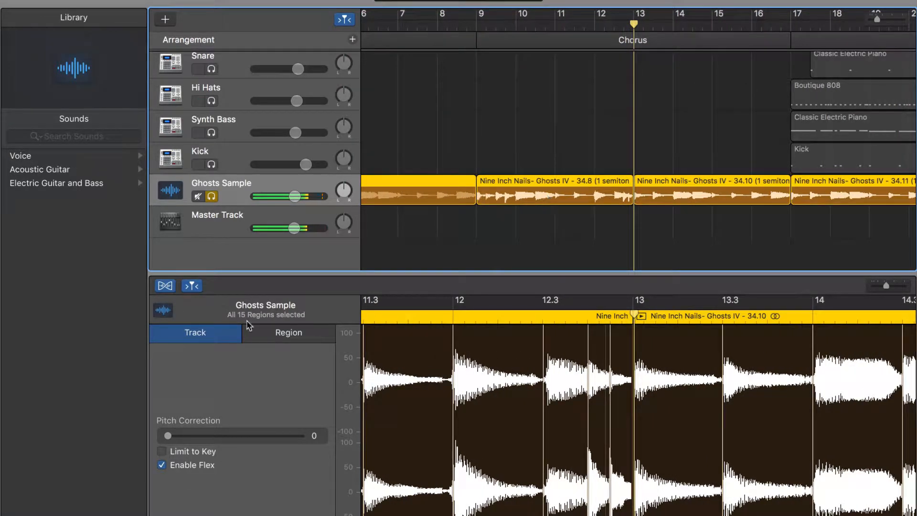
Shrink the editor and unsolo the Ghosts Sample track.
left_click_drag(211, 274, 210, 447)
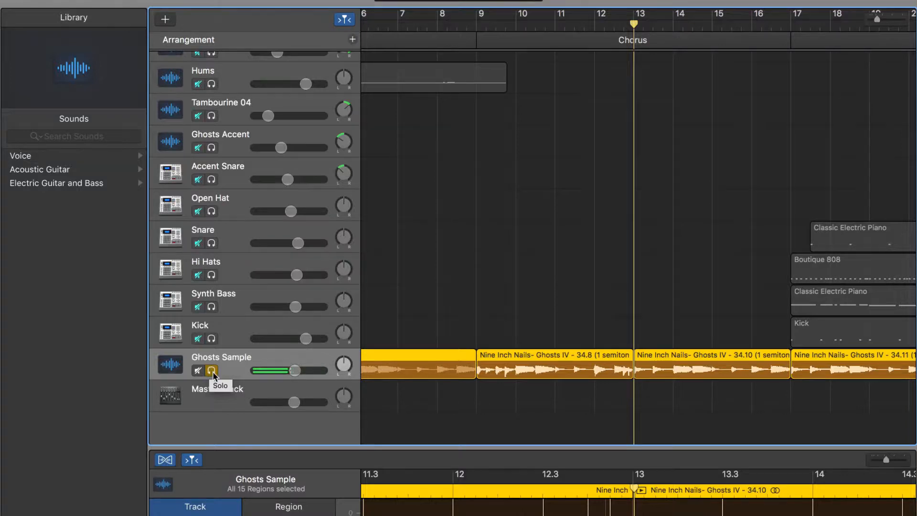
left_click(212, 371)
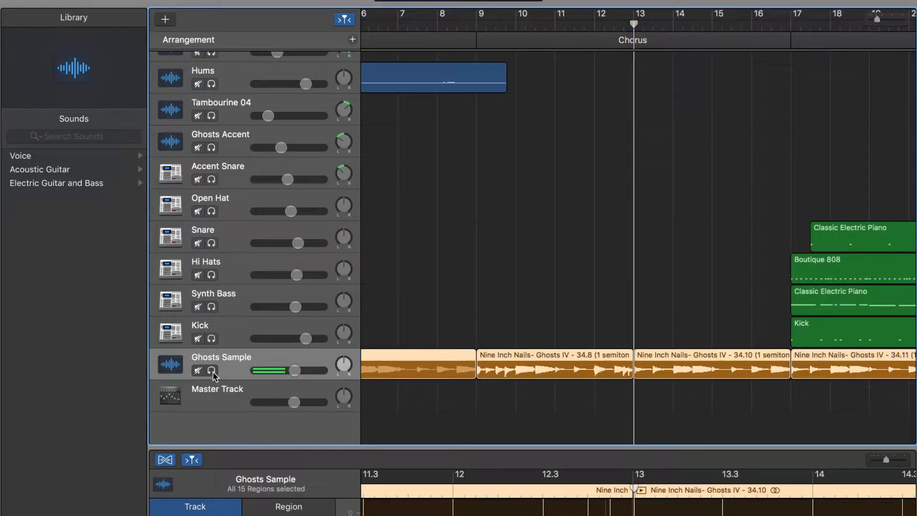
Solo the Kick track and play the Verse and Pre Chorus sections.
scroll(485, 323, "right", 10)
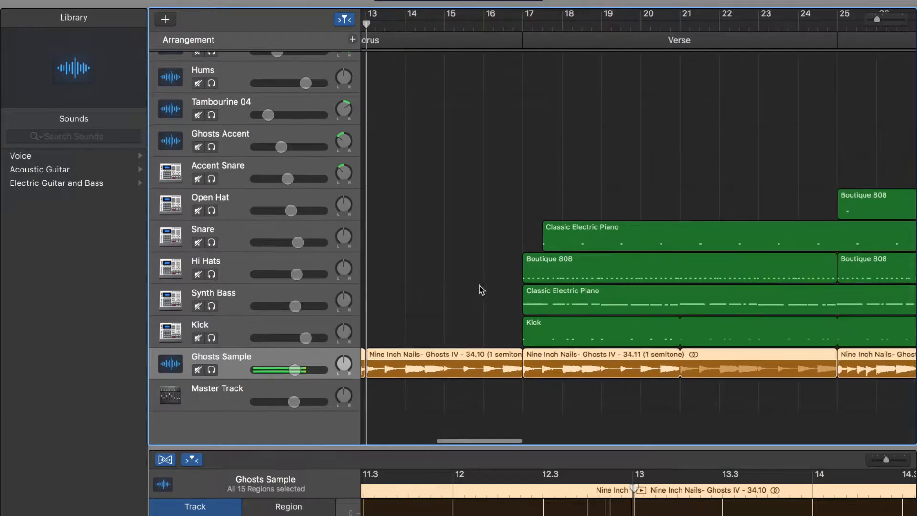
scroll(481, 290, "right", 2)
left_click(211, 179)
left_click_drag(211, 211, 211, 338)
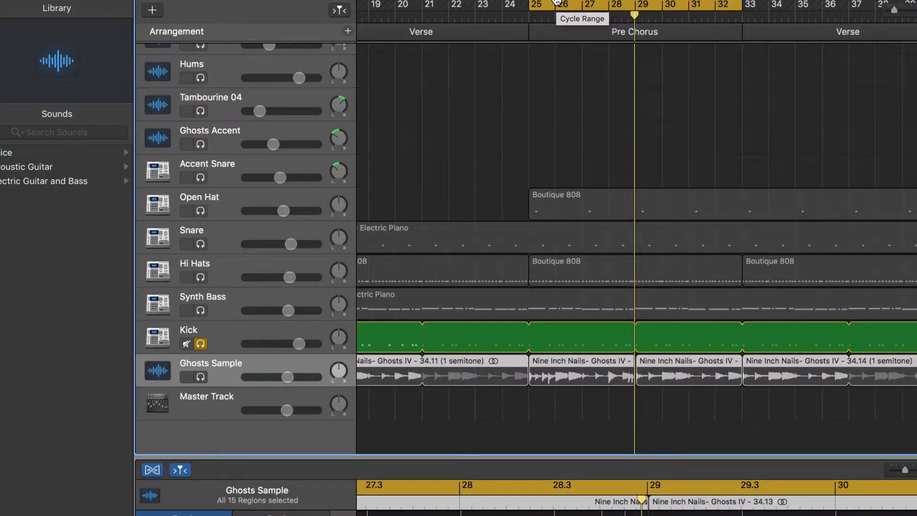
key("space")
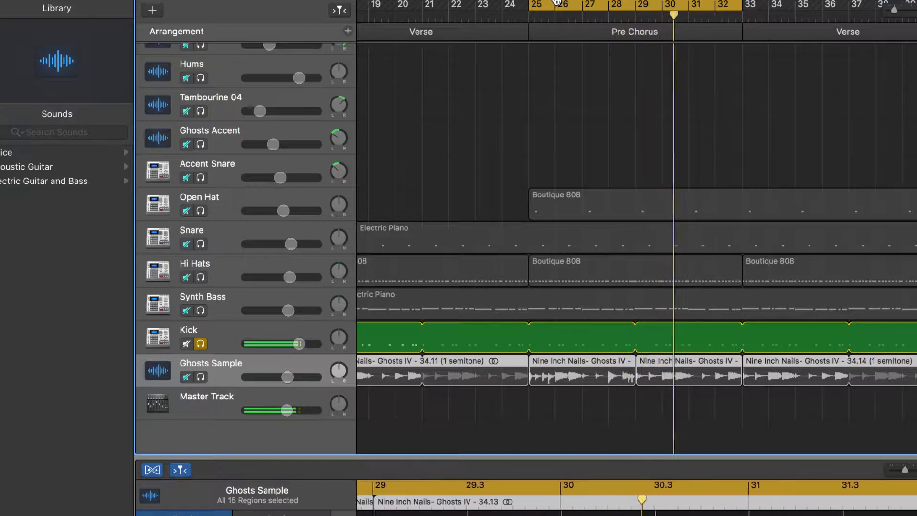
Add the Synth Bass, Hi Hats, Snare and Open Hat tracks to the solo.
left_click(201, 311)
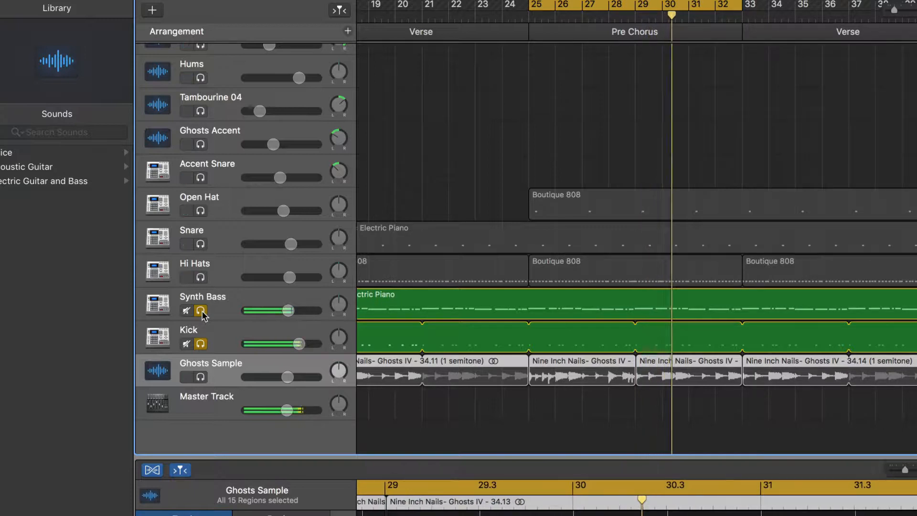
left_click(200, 278)
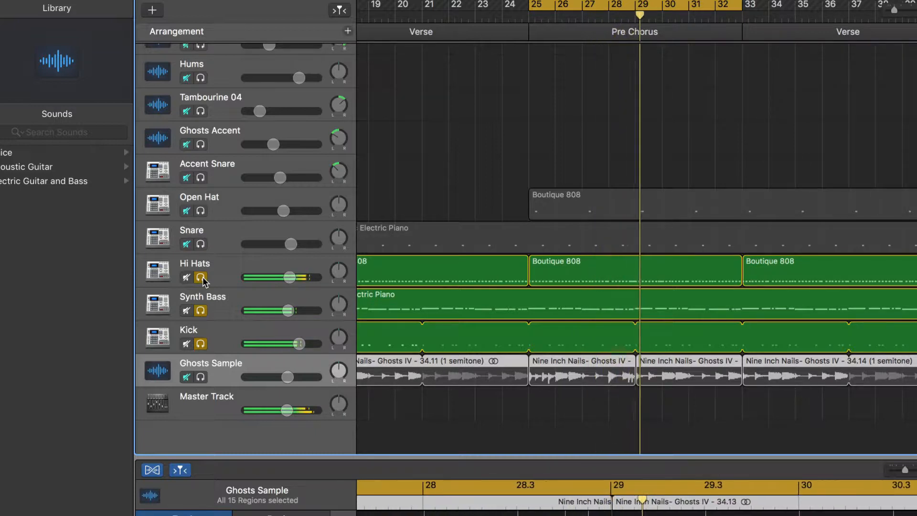
left_click(200, 244)
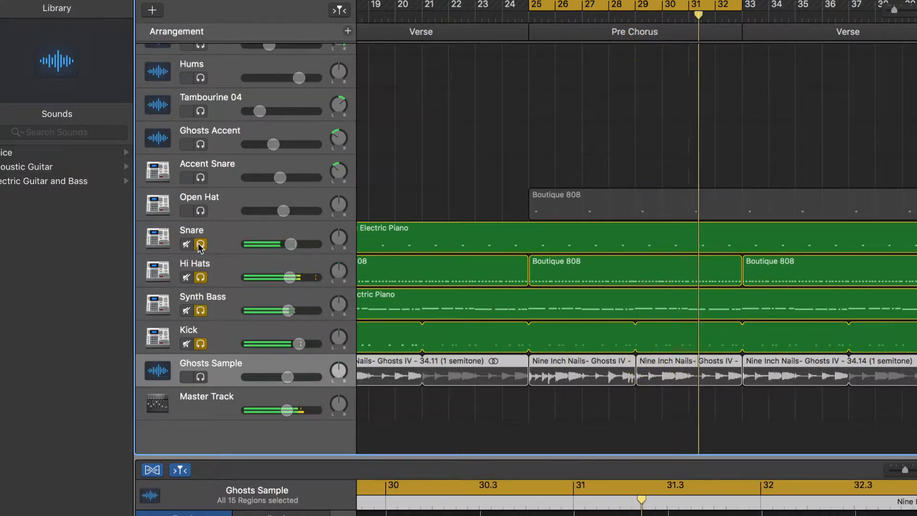
left_click(200, 210)
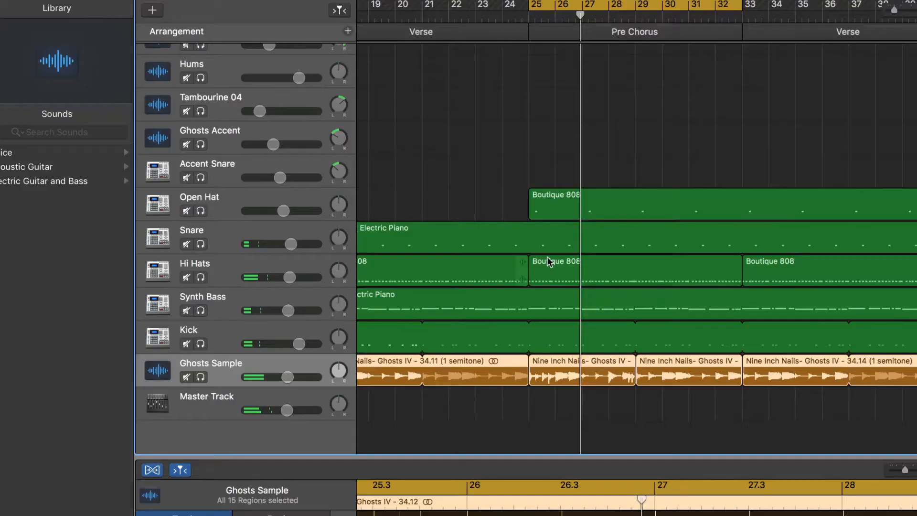
Solo the Tambourine 04 track and play it from bar 73 in the Chorus.
scroll(548, 260, "right", 15)
scroll(546, 256, "left", 3)
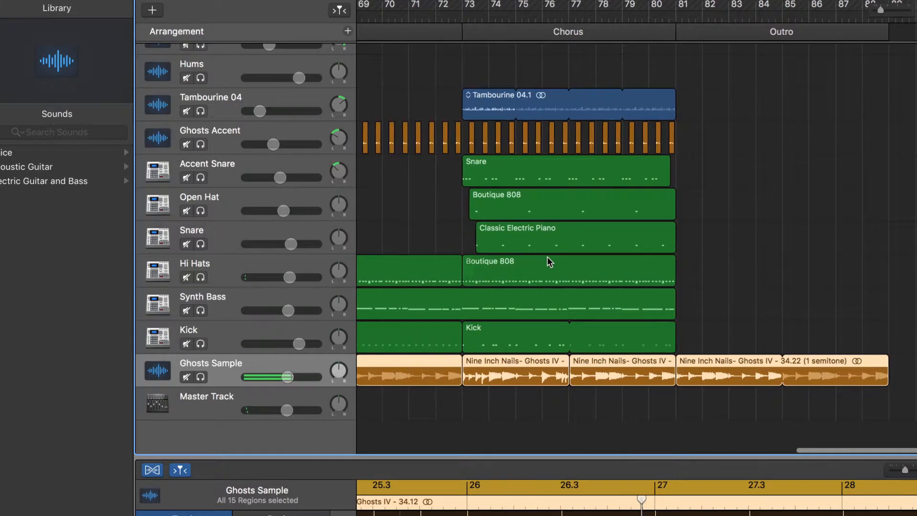
left_click(200, 112)
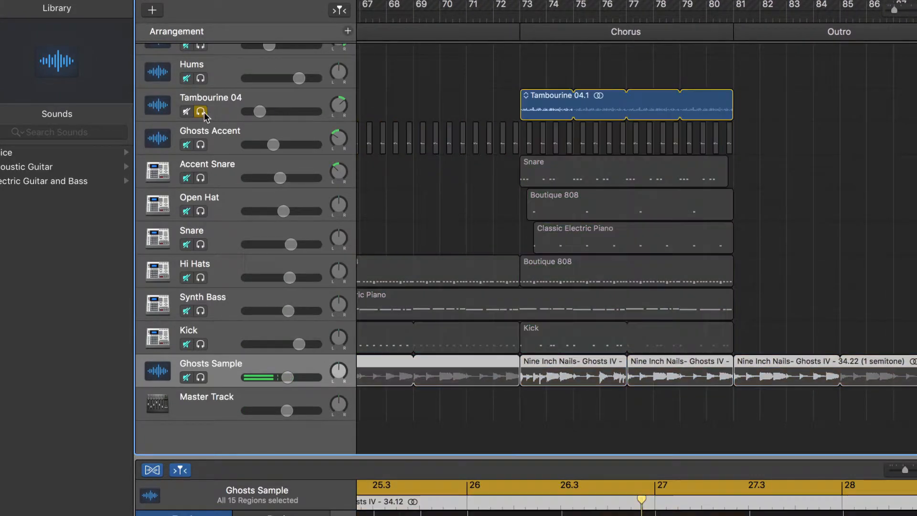
left_click(523, 17)
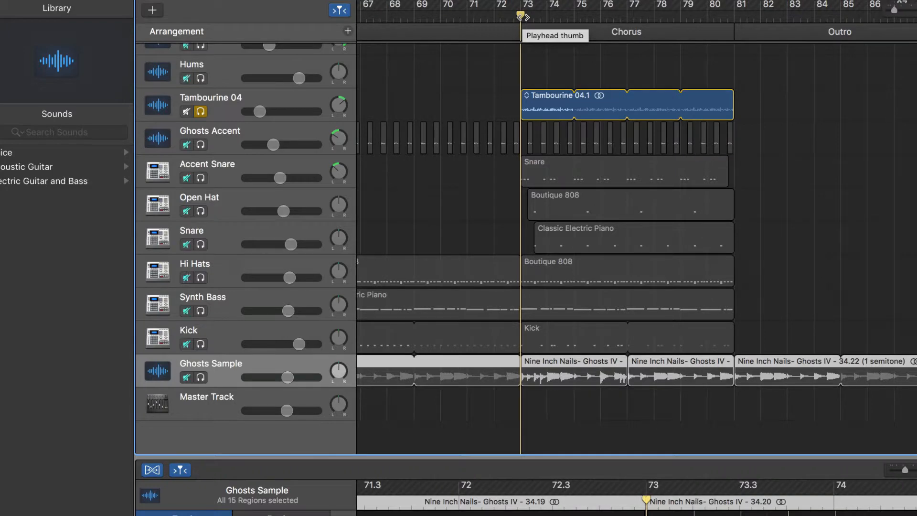
key("space")
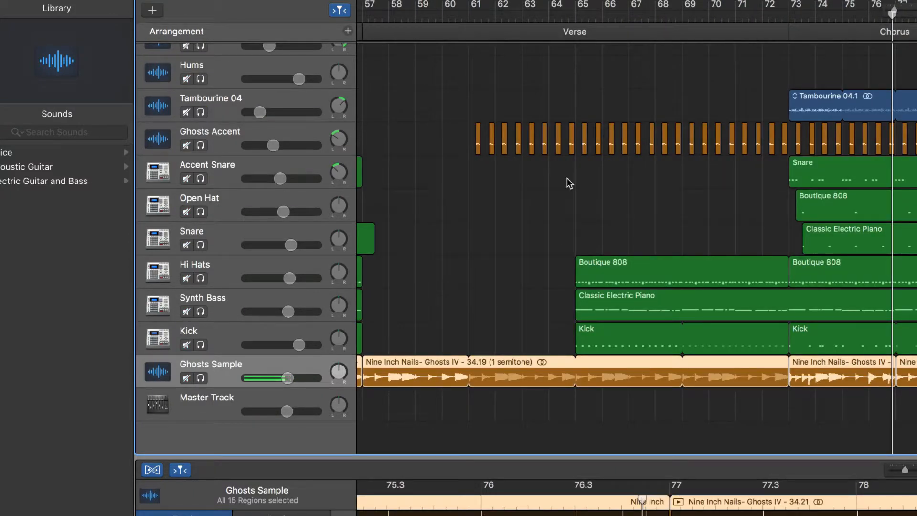
Move the playhead to bar 61 and solo the Ghosts Accent track.
left_click(470, 15)
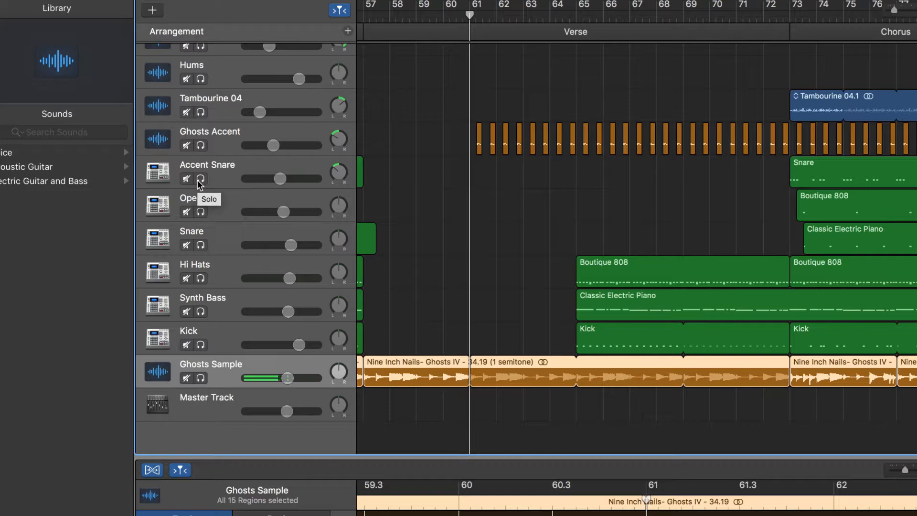
left_click(200, 145)
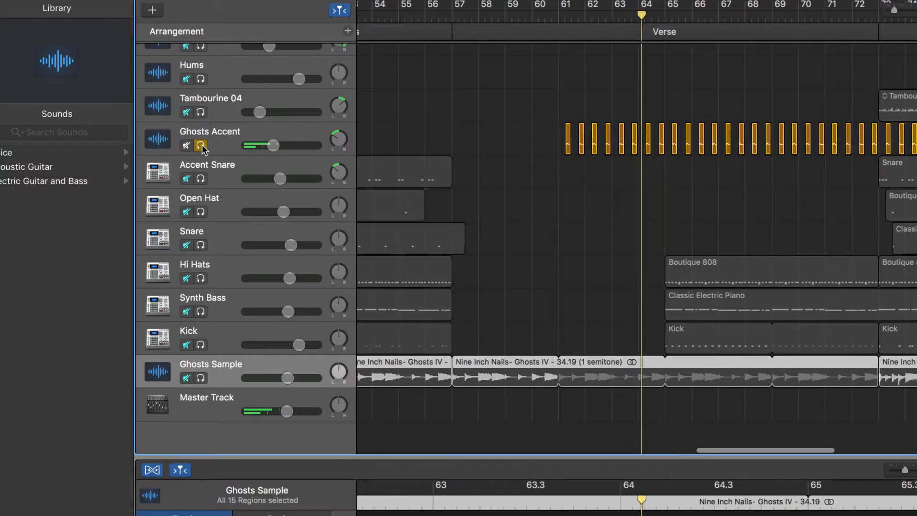
Open the track's Smart Controls EQ and play back the verse.
key("b")
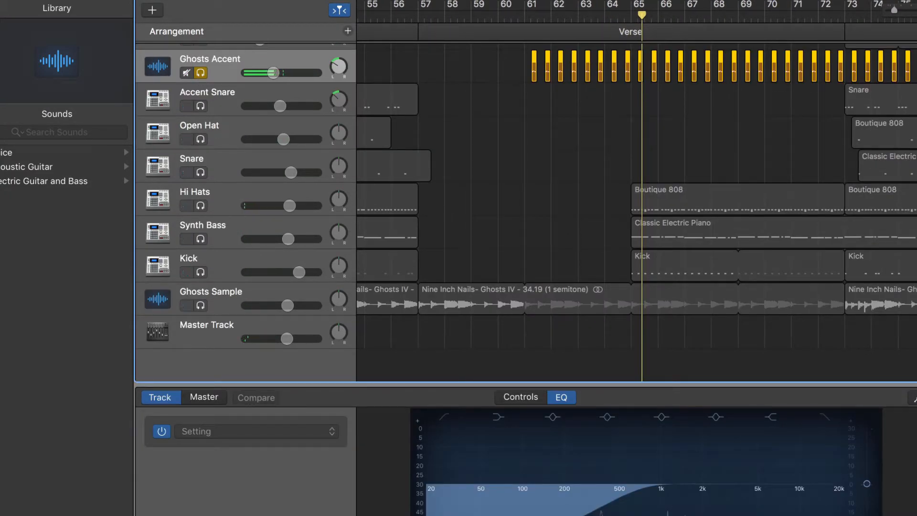
key("space")
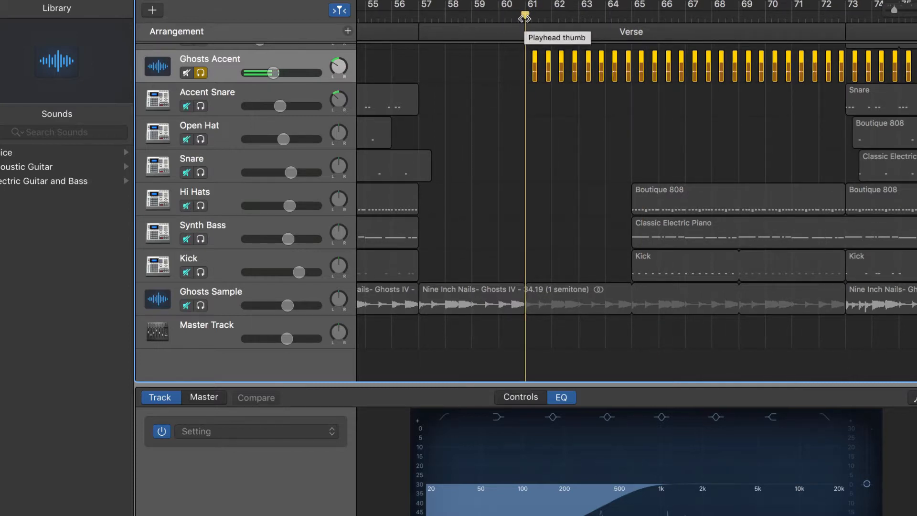
key("space")
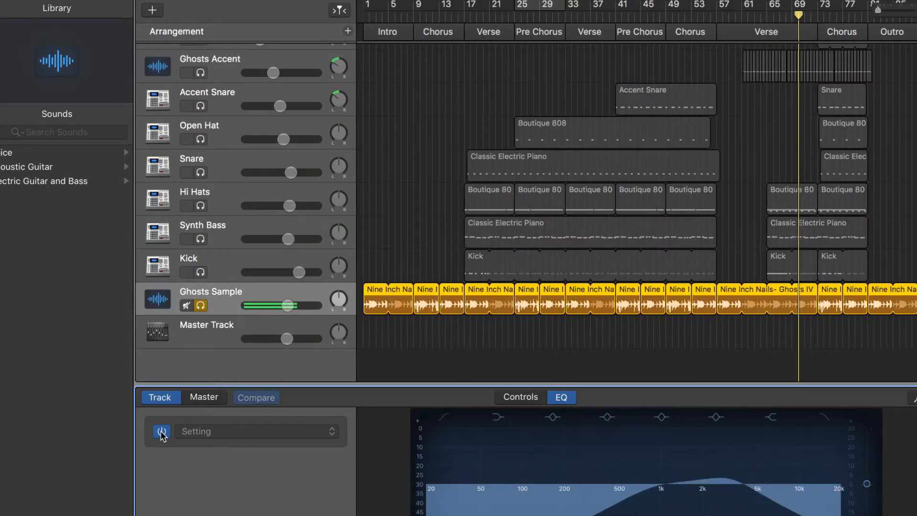
Toggle the Ghosts Sample track's EQ off and on while playing from the start to compare.
left_click(161, 431)
key("Return")
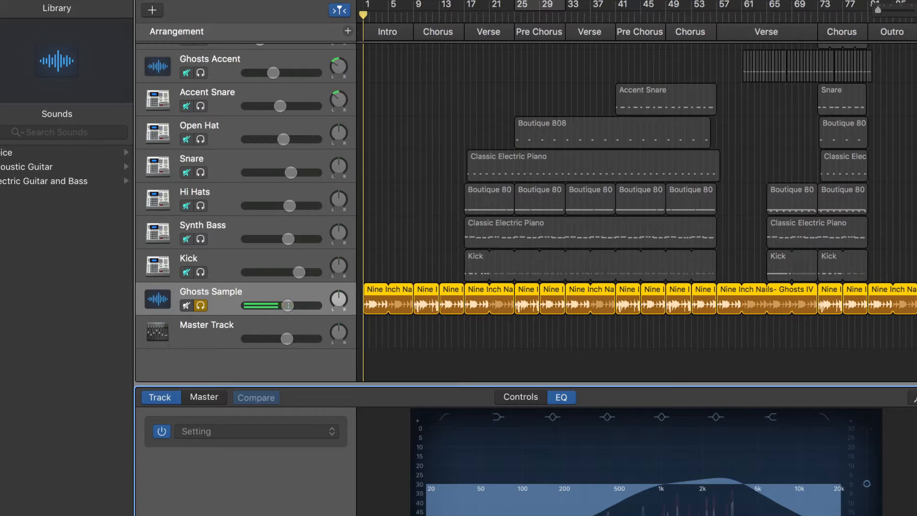
left_click_drag(408, 343, 407, 292)
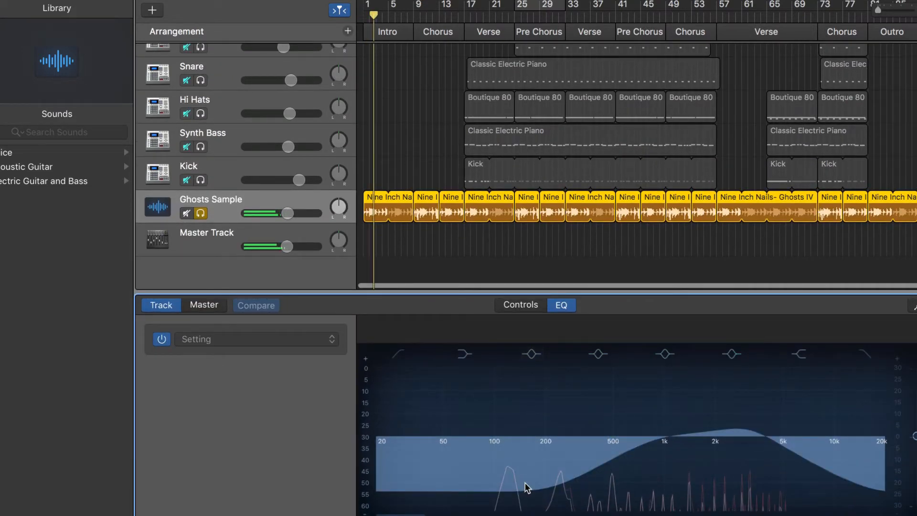
left_click(419, 459)
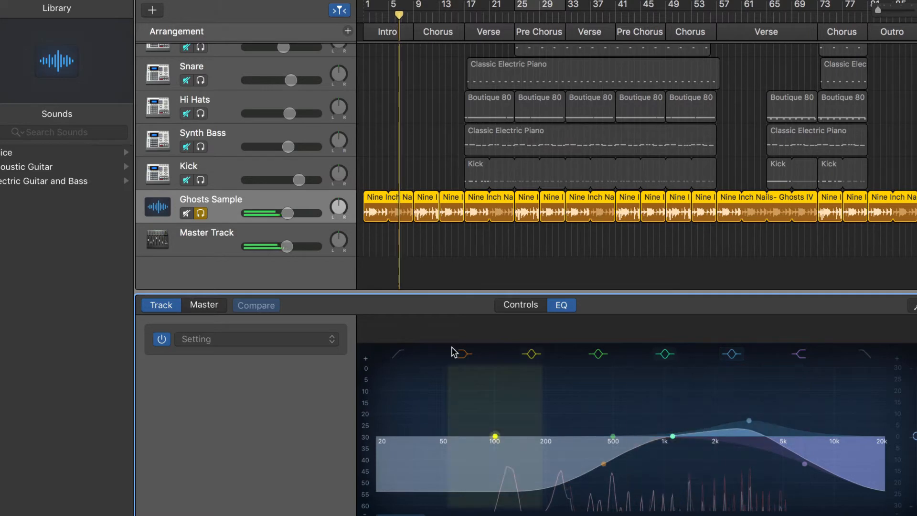
left_click(161, 340)
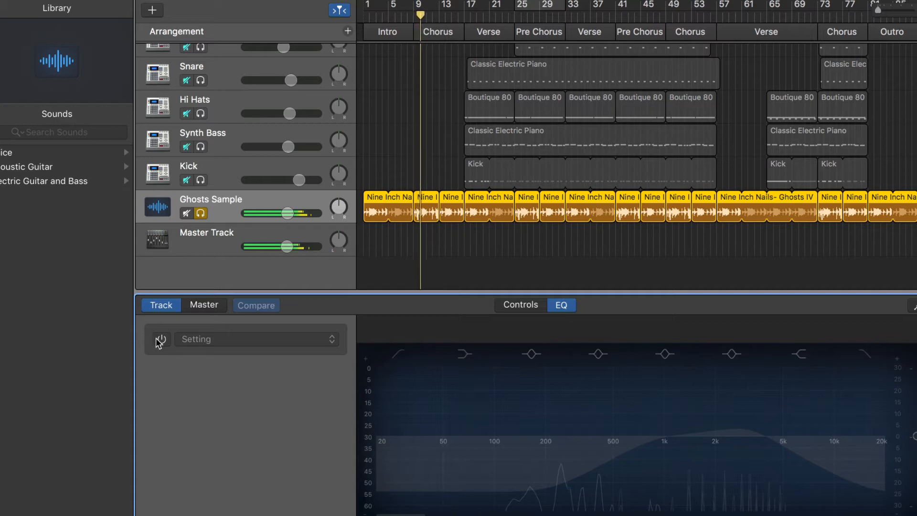
left_click(161, 339)
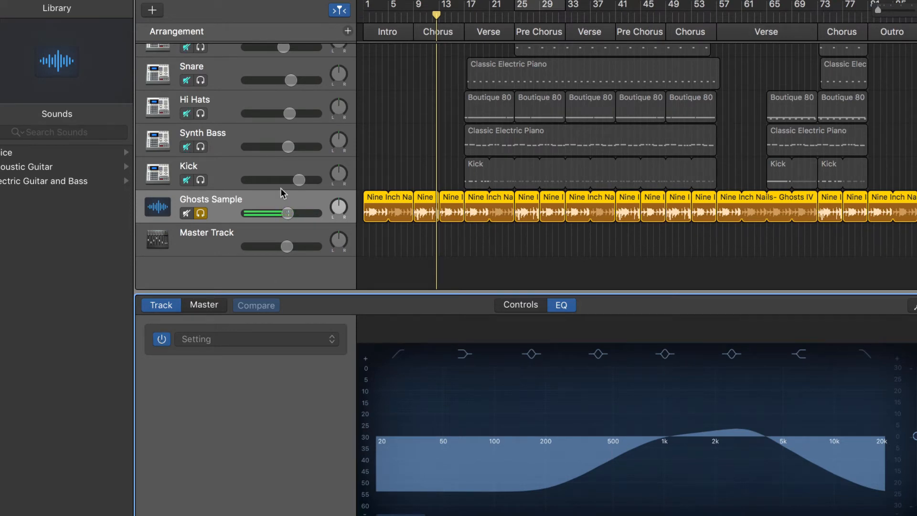
Select the Hums track to show its EQ curve.
scroll(237, 172, "up", 10)
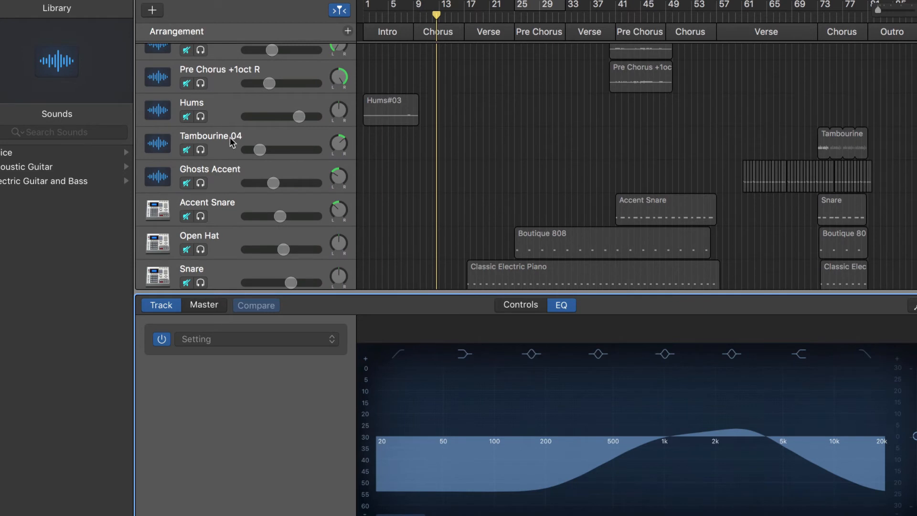
left_click(226, 119)
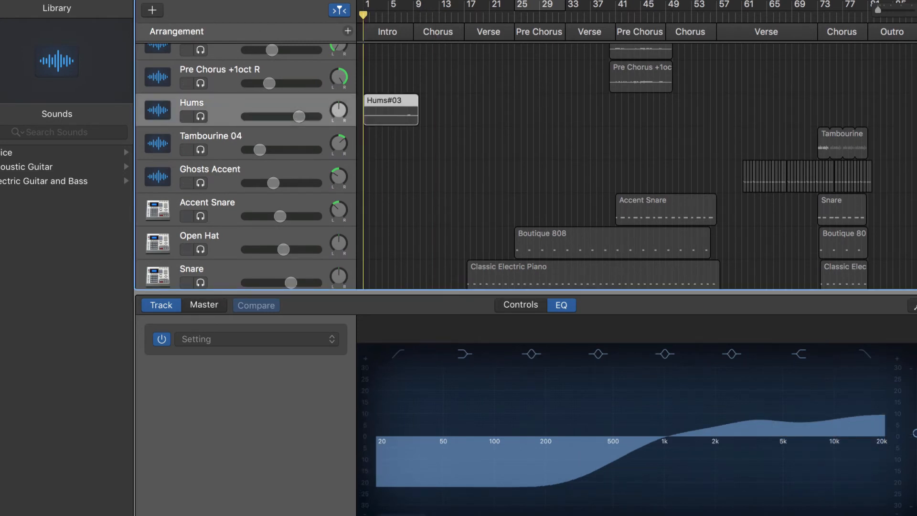